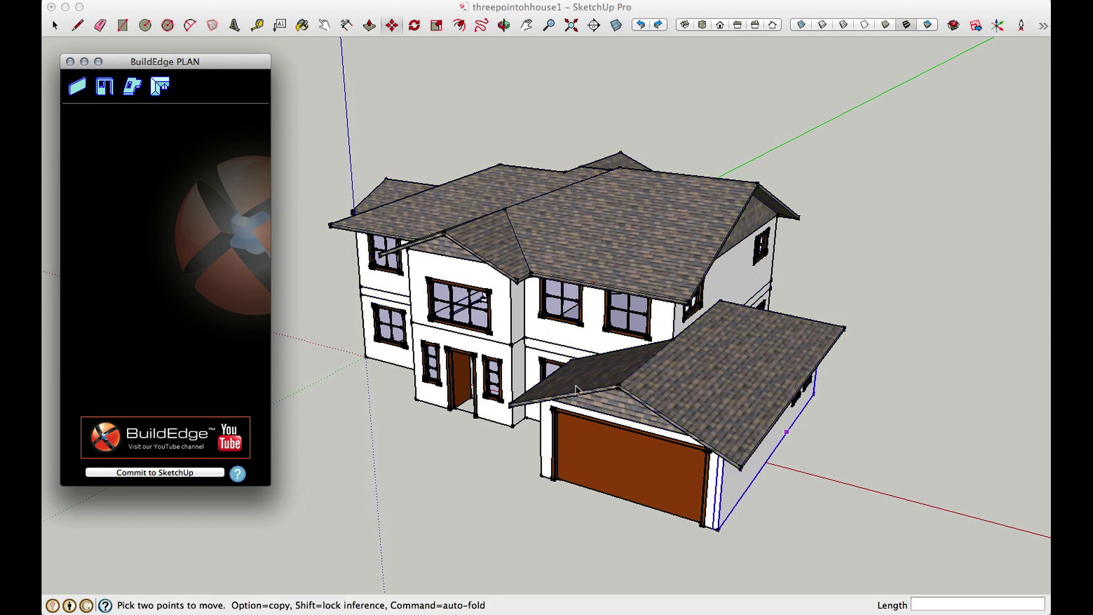
# Step: Orbit to a high corner view of the house and select the main roof group
pyautogui.moveTo(832, 486); pyautogui.dragTo(851, 507, button='middle')
pyautogui.moveTo(398, 453); pyautogui.dragTo(756, 493, button='middle')
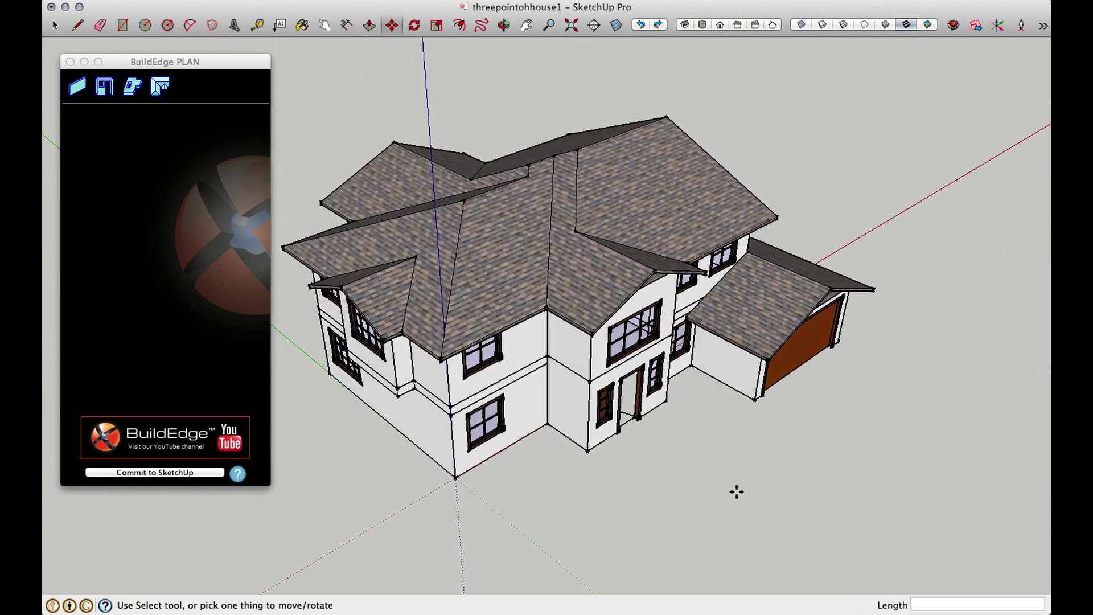
pyautogui.moveTo(462, 481); pyautogui.dragTo(524, 501, button='middle')
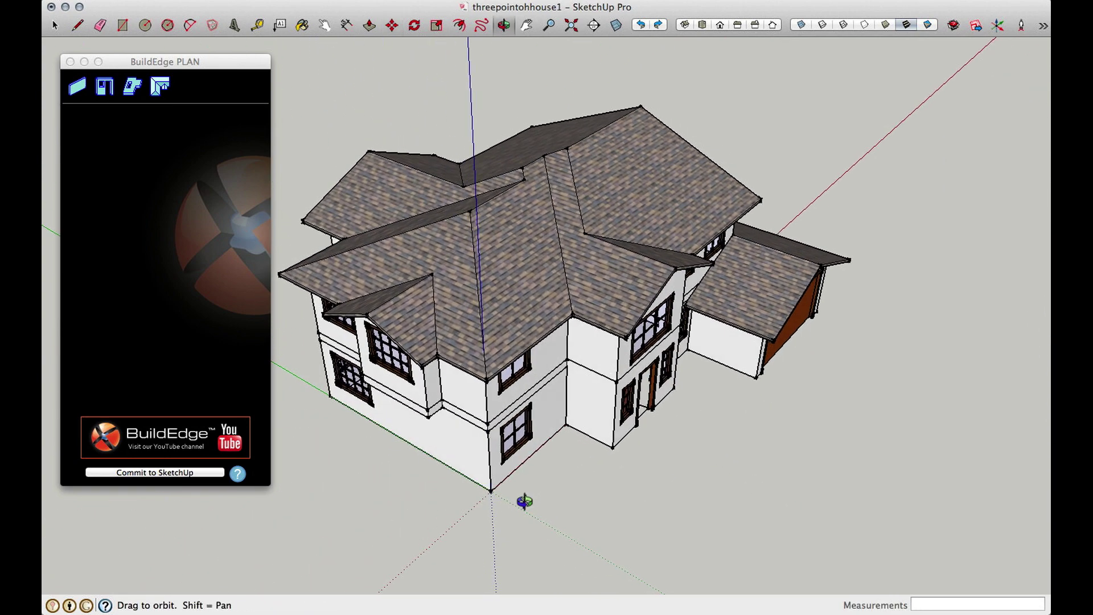
pyautogui.press('space')
pyautogui.click(488, 348)
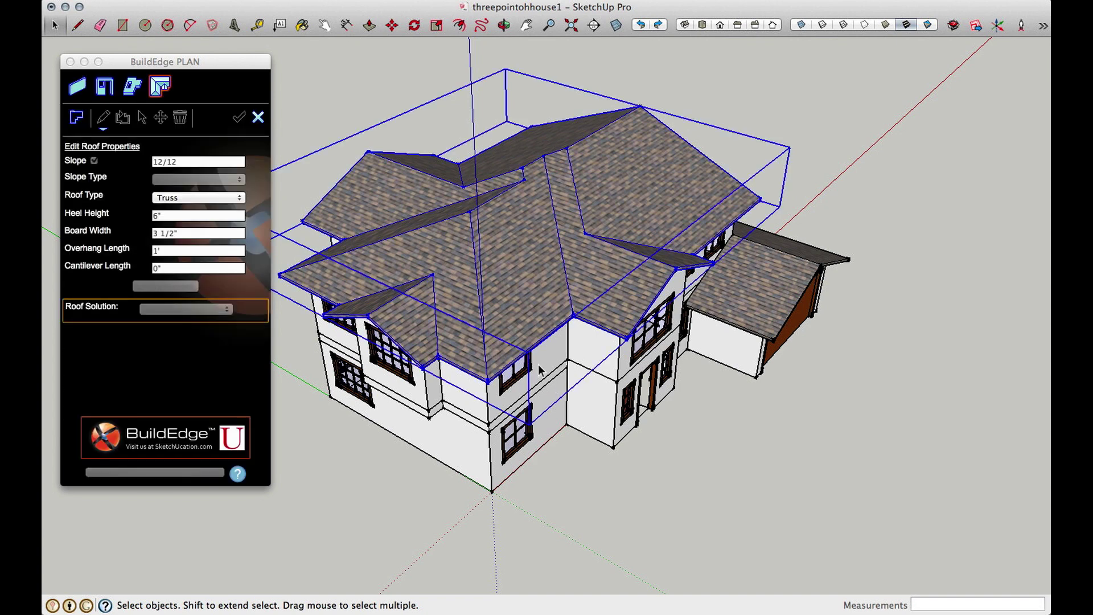
# Step: Select an upper wall, the lower front-left wall and the front window, then clear the selection
pyautogui.click(453, 385)
pyautogui.click(456, 443)
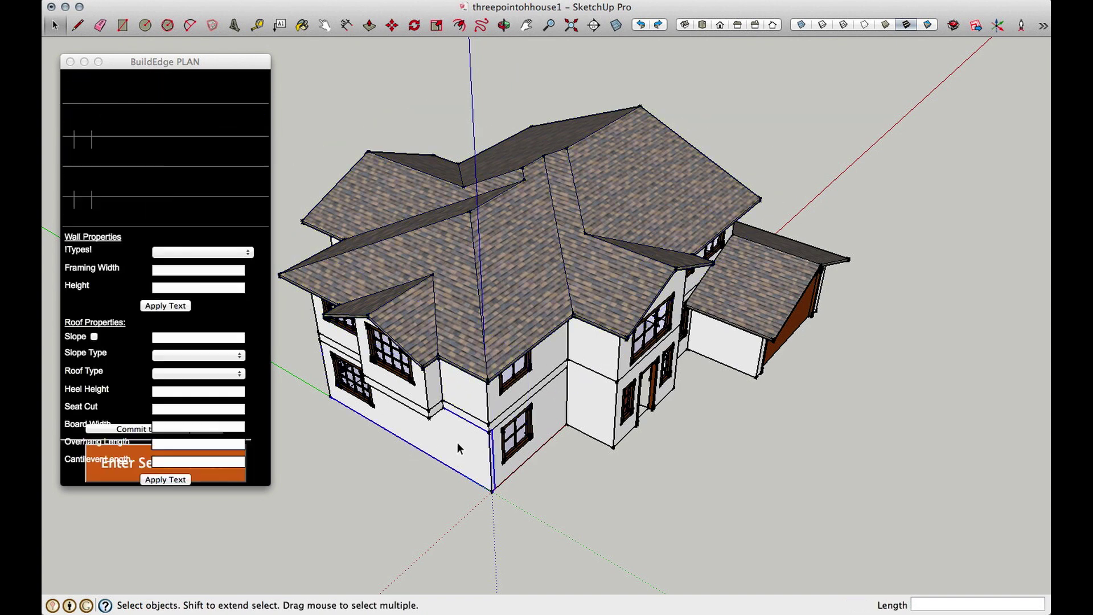
pyautogui.click(512, 433)
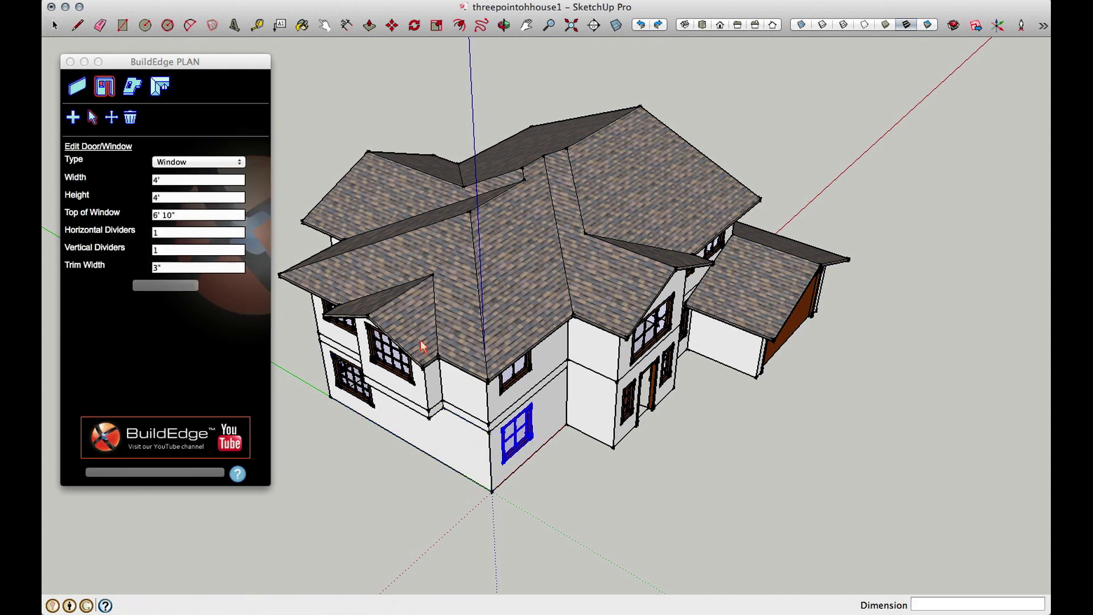
pyautogui.click(746, 461)
# Step: Orbit to a front view and select the whole garage front wall
pyautogui.moveTo(828, 456); pyautogui.dragTo(251, 346, button='middle')
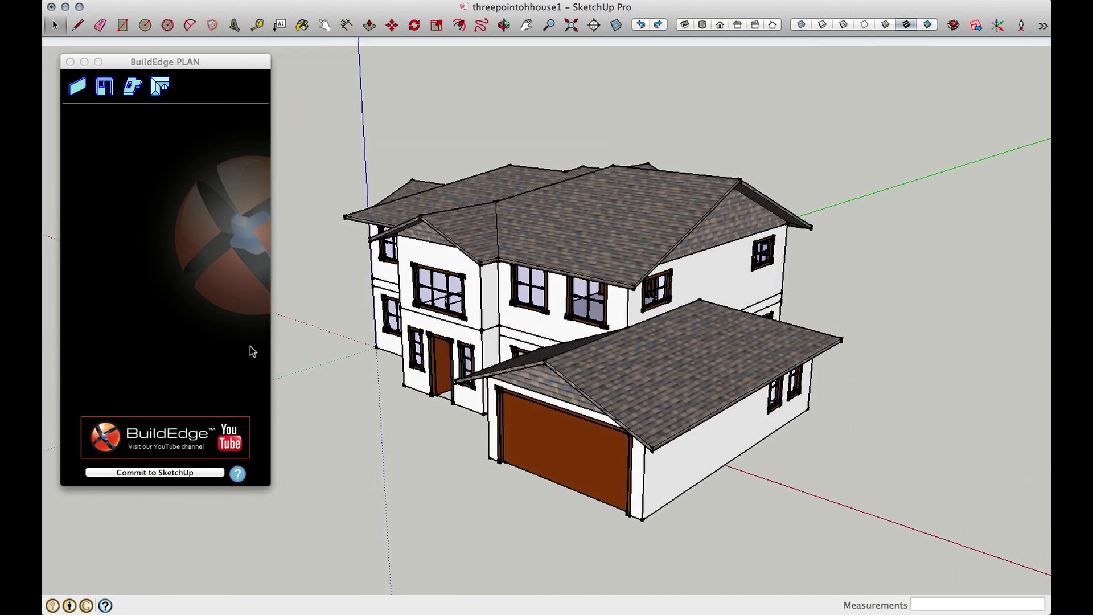
pyautogui.moveTo(427, 405); pyautogui.dragTo(474, 455, button='middle')
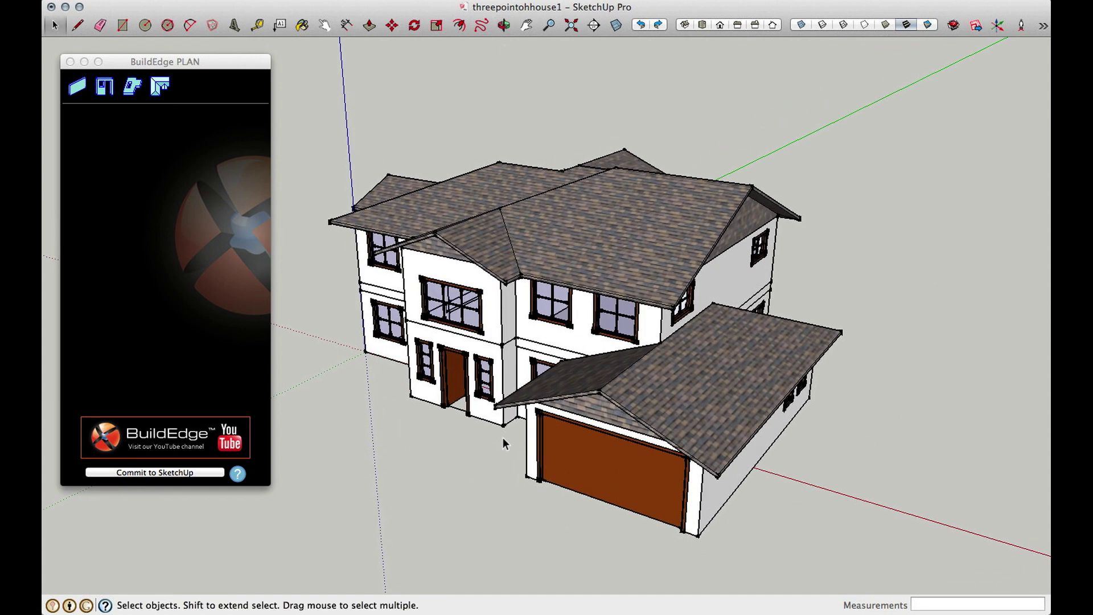
pyautogui.click(530, 456)
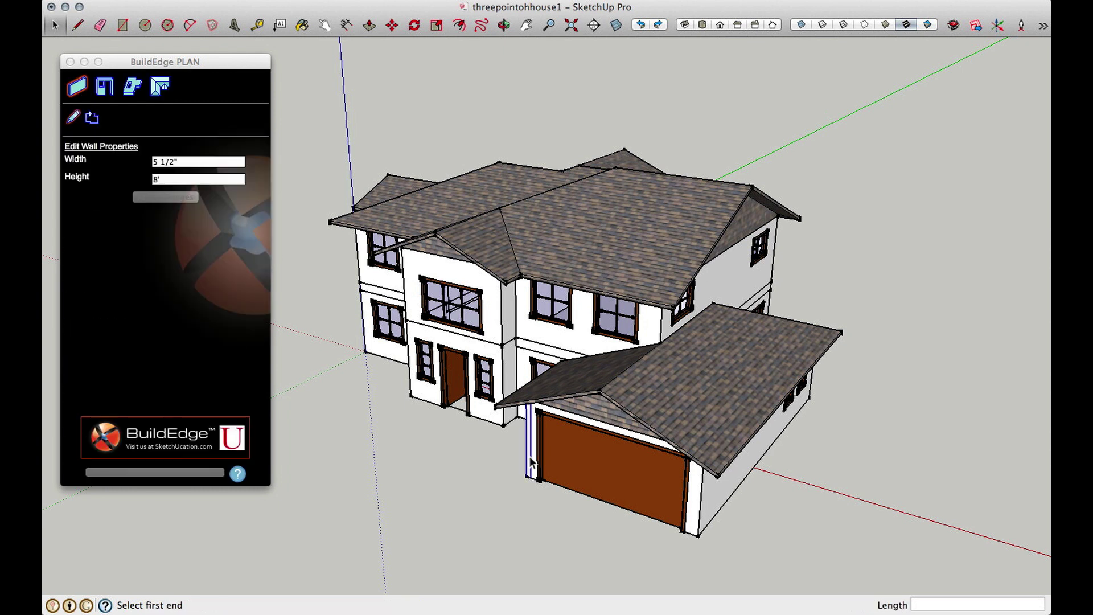
pyautogui.click(532, 481)
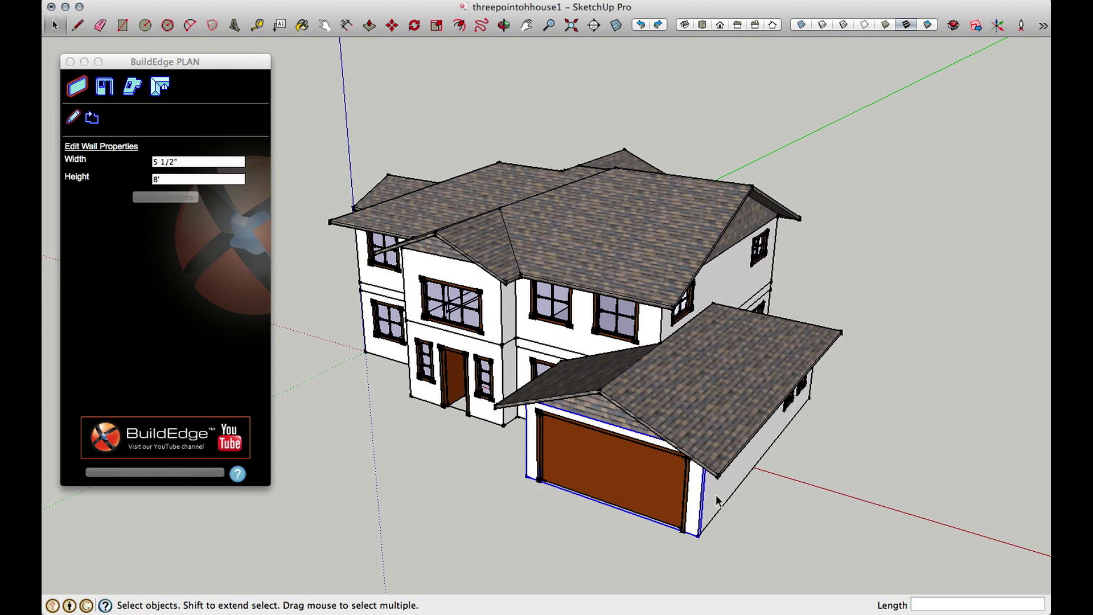
# Step: Try moving the garage front wall forward and to the right, cancelling each move
pyautogui.moveTo(698, 515); pyautogui.dragTo(612, 463, button='middle')
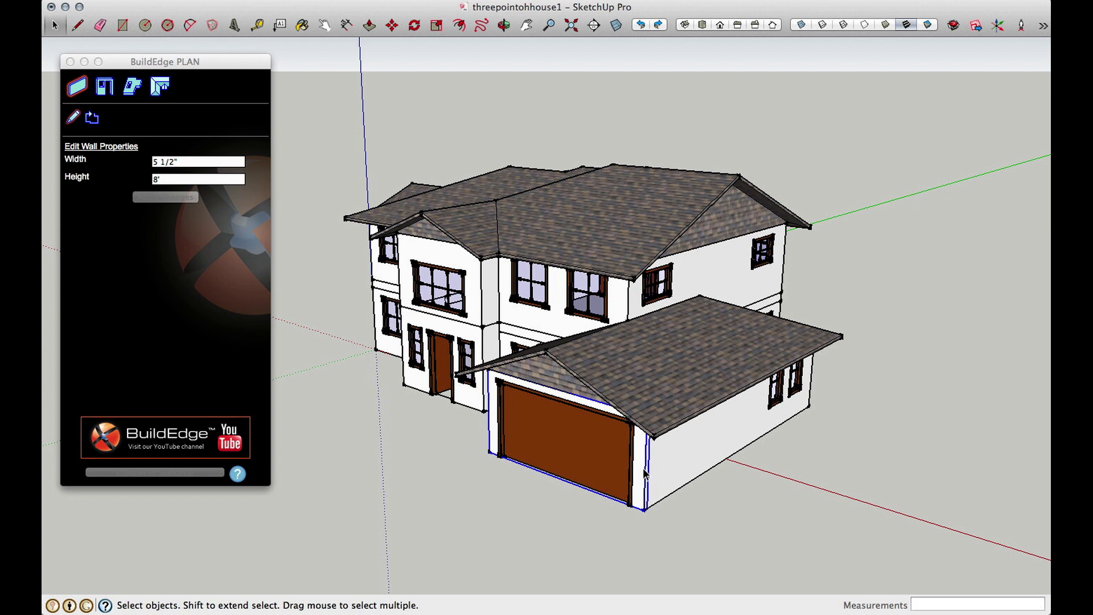
pyautogui.press('m')
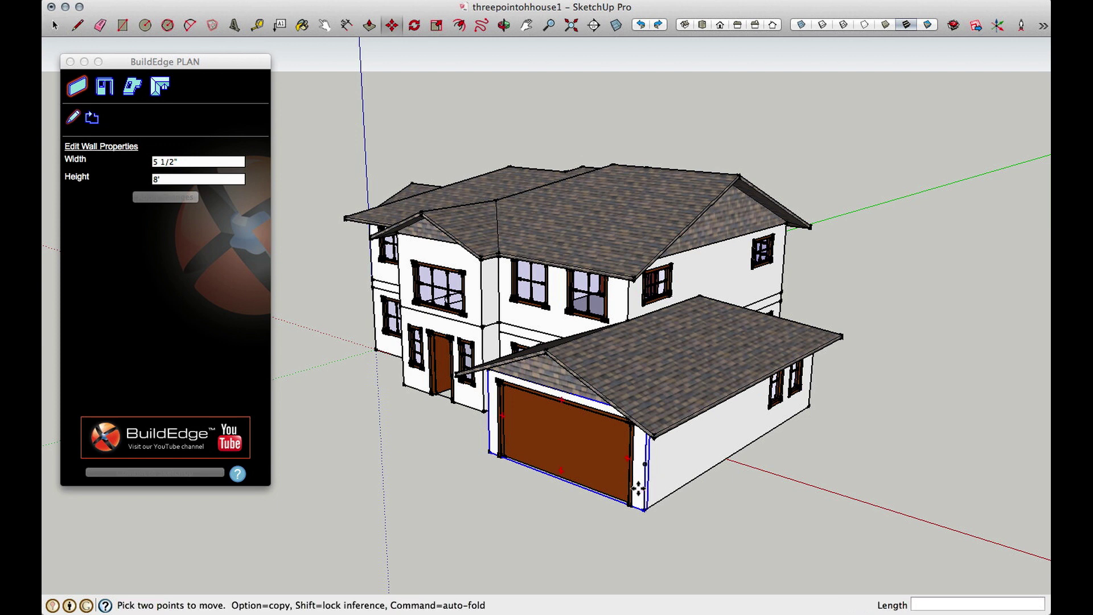
pyautogui.click(641, 488)
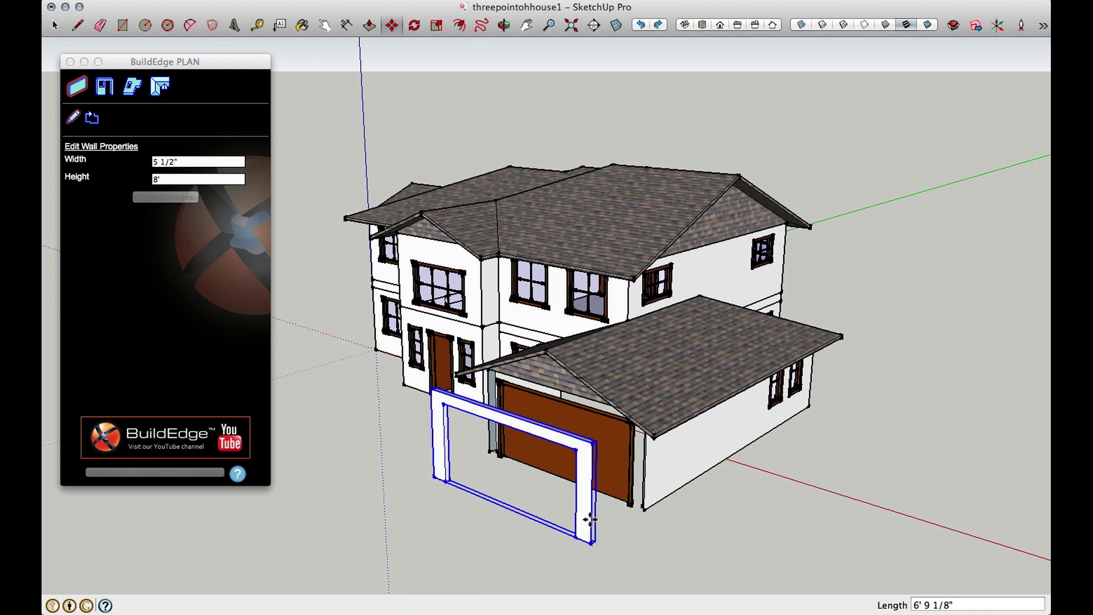
pyautogui.press('Escape')
pyautogui.click(593, 521)
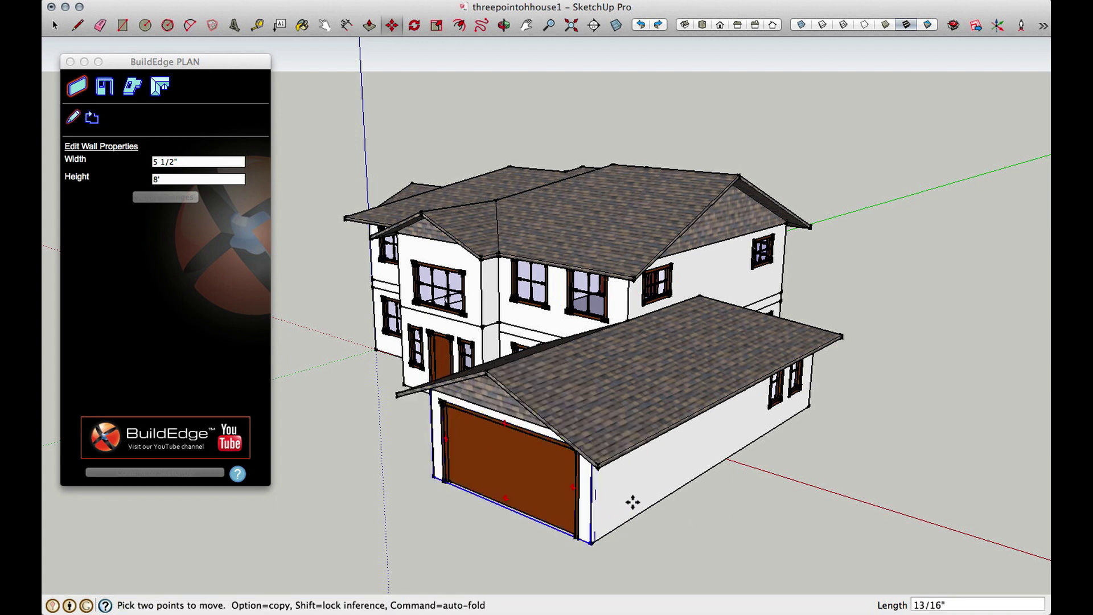
pyautogui.press('Escape')
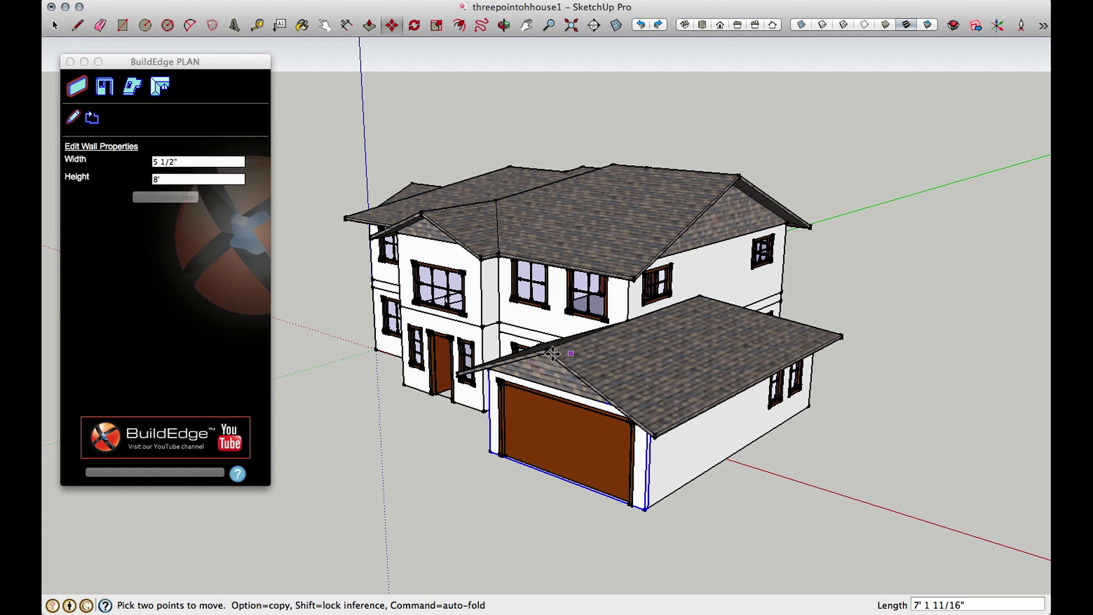
# Step: Orbit to a front view of the house, then around to the garage side
pyautogui.press('o')
pyautogui.moveTo(445, 443); pyautogui.dragTo(469, 382)
pyautogui.press('m')
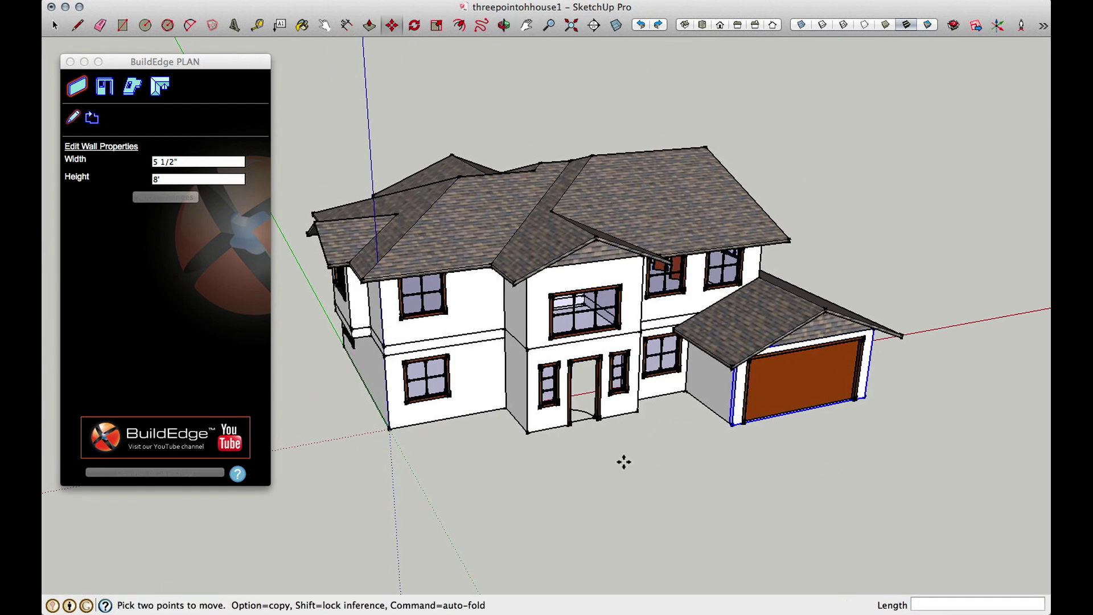
pyautogui.press('o')
pyautogui.moveTo(865, 419); pyautogui.dragTo(603, 410)
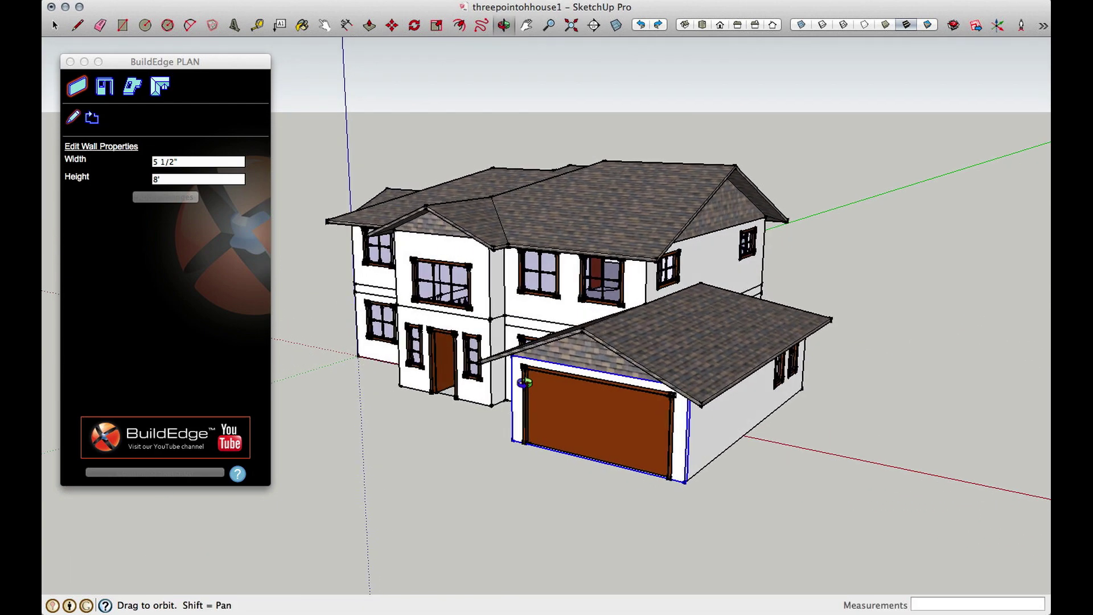
# Step: Move the garage roof group off the house, then undo to put it back
pyautogui.press('m')
pyautogui.press('space')
pyautogui.click(632, 347)
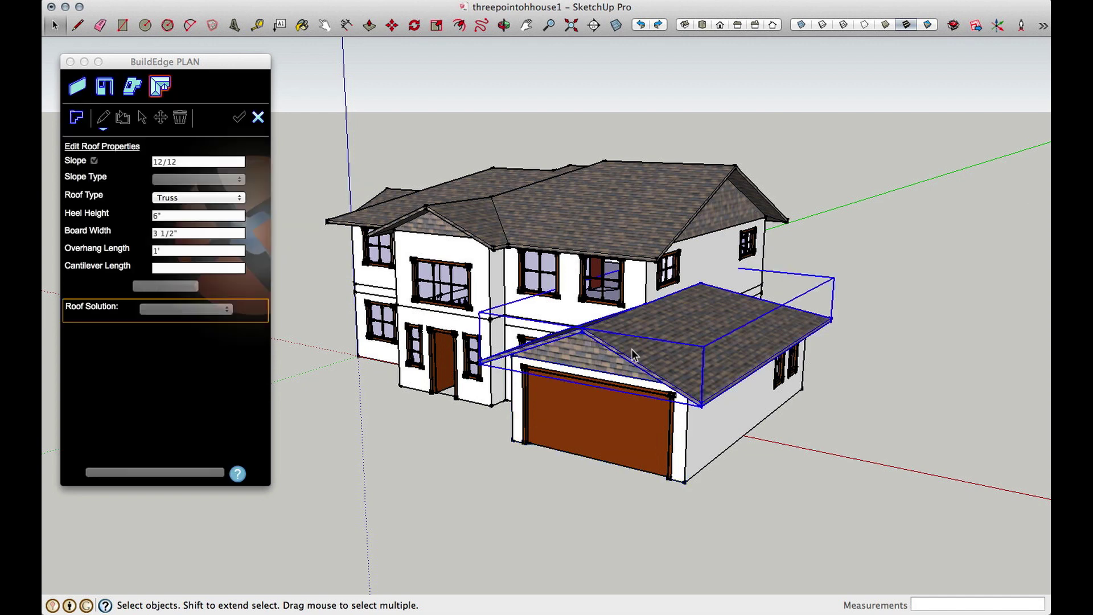
pyautogui.press('m')
pyautogui.click(626, 350)
pyautogui.click(977, 370)
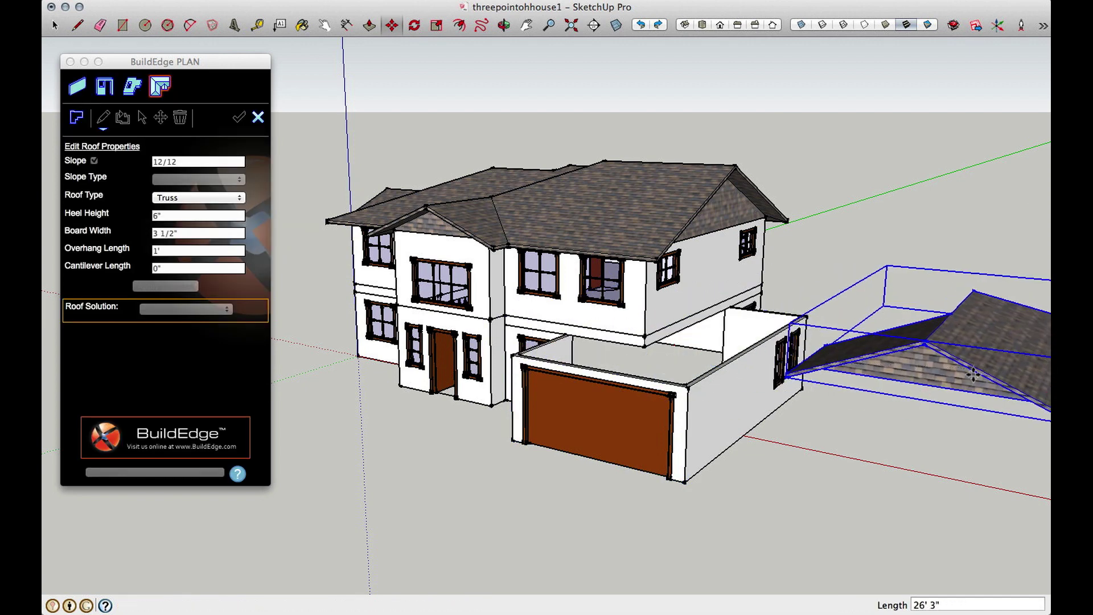
pyautogui.press('super+z')
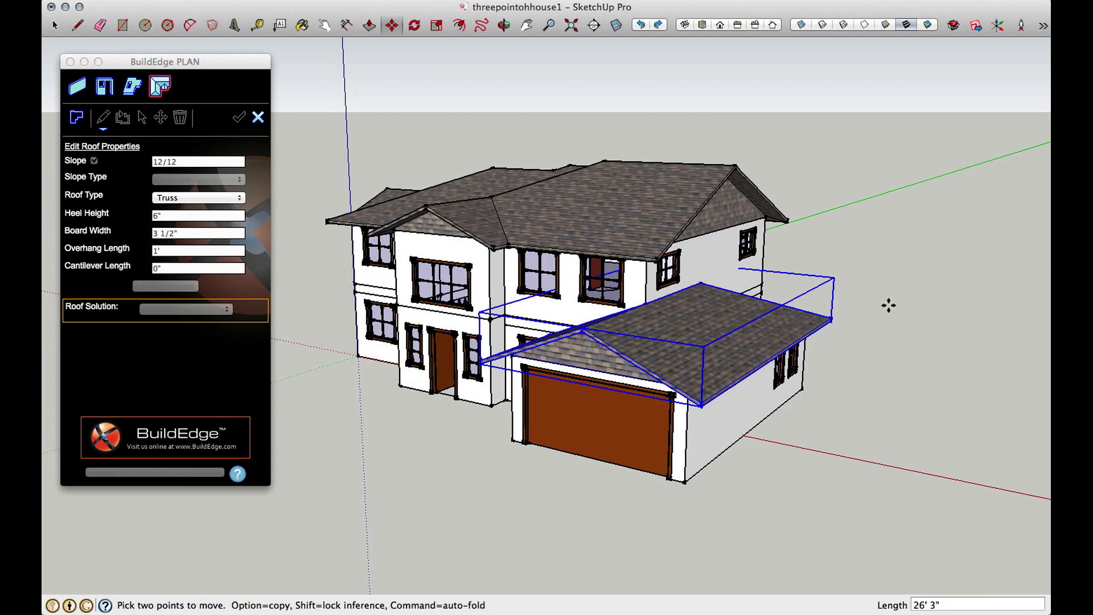
# Step: Orbit to a higher view and window-select every group of the house
pyautogui.moveTo(883, 305); pyautogui.dragTo(888, 478, button='middle')
pyautogui.moveTo(340, 451); pyautogui.dragTo(171, 374, button='middle')
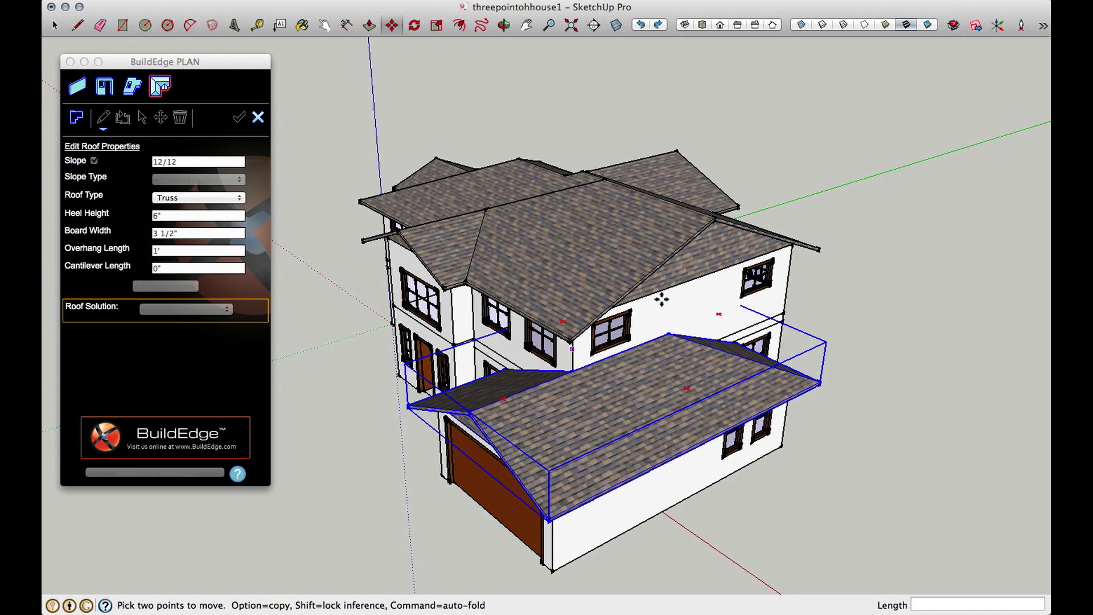
pyautogui.press('space')
pyautogui.moveTo(327, 111)
pyautogui.mouseDown()
pyautogui.moveTo(821, 596)
pyautogui.moveTo(897, 592)
pyautogui.mouseUp()
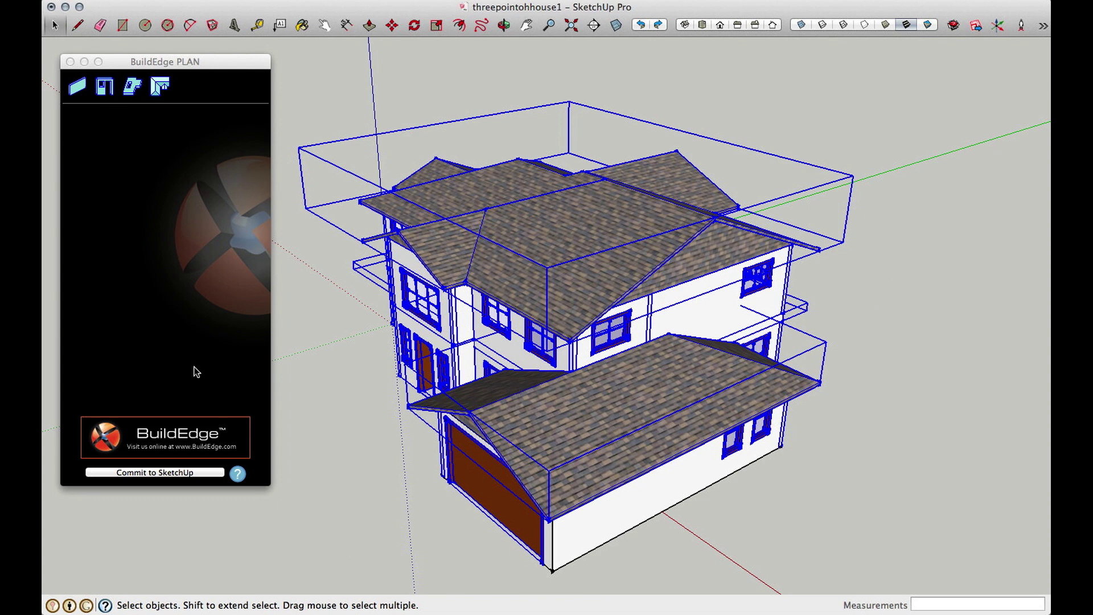
# Step: Orbit around the house to near eye level, then select an upper wall (5 1/2" wide, 9' high)
pyautogui.moveTo(757, 467); pyautogui.dragTo(672, 402, button='middle')
pyautogui.moveTo(362, 411); pyautogui.dragTo(642, 386, button='middle')
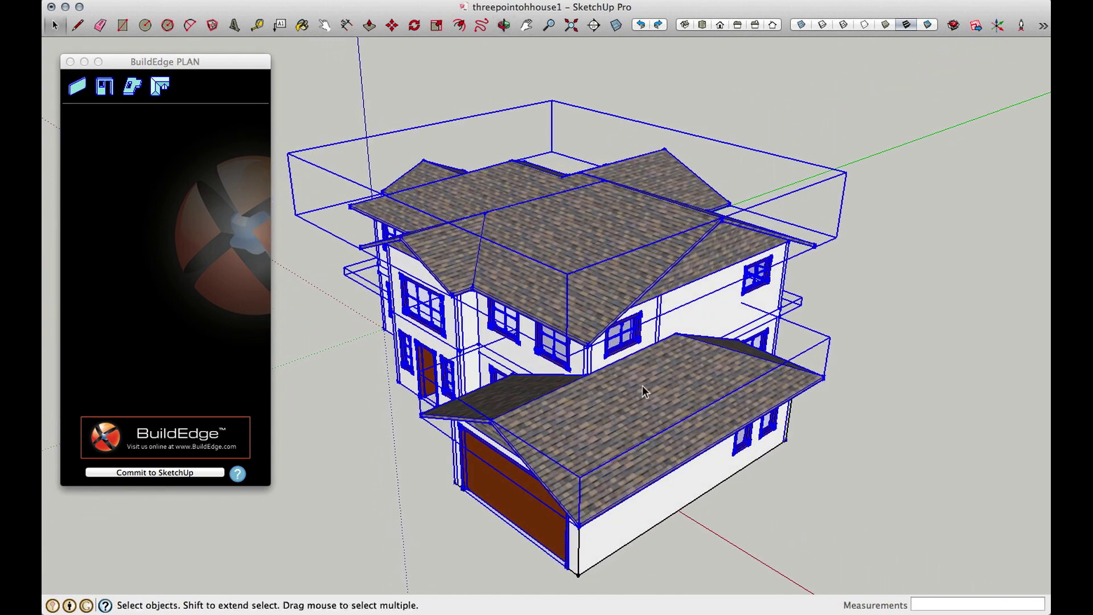
pyautogui.moveTo(866, 366); pyautogui.dragTo(559, 300, button='middle')
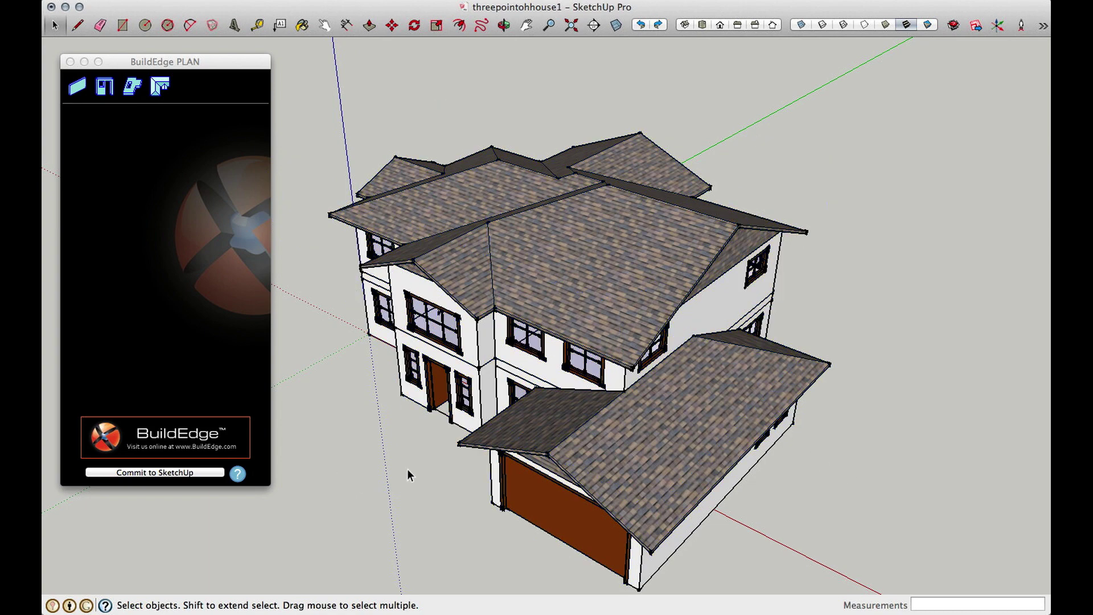
pyautogui.moveTo(378, 462); pyautogui.dragTo(441, 470, button='middle')
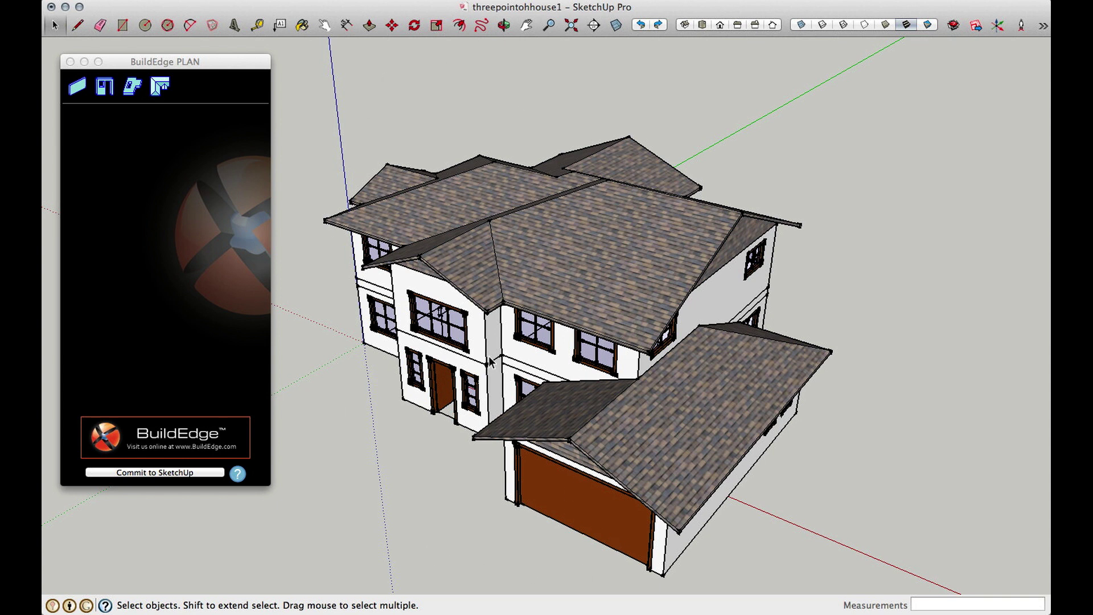
pyautogui.click(487, 387)
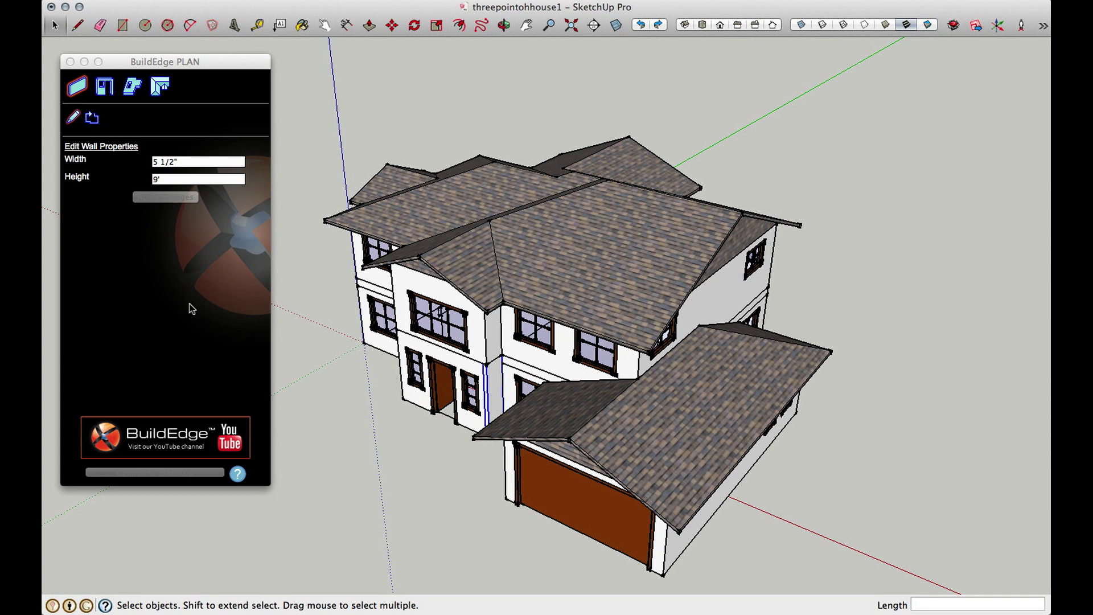
pyautogui.click(364, 382)
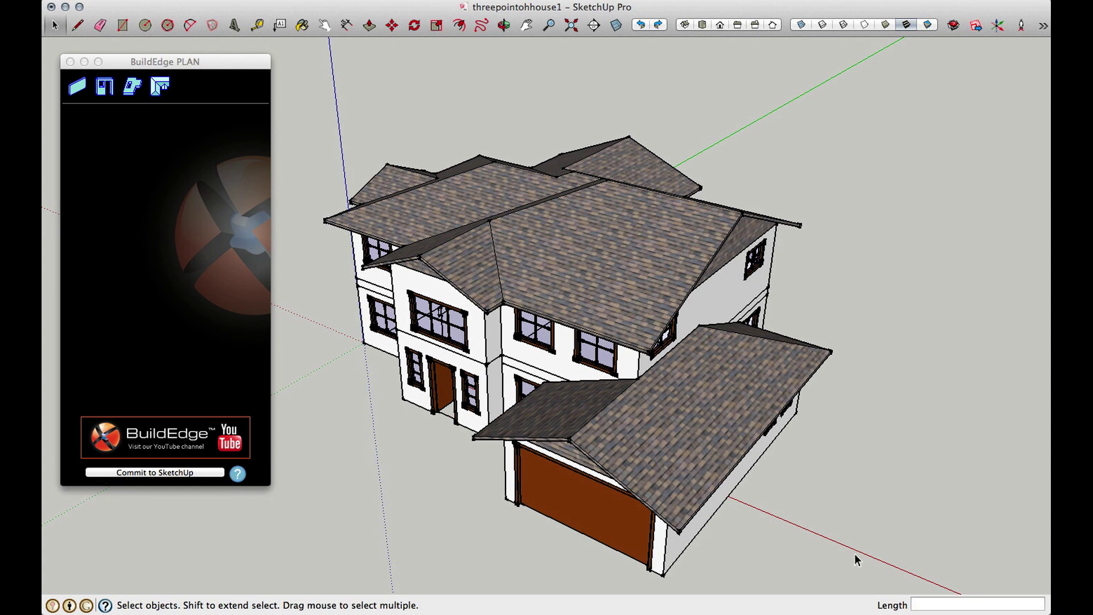
pyautogui.moveTo(792, 554); pyautogui.dragTo(842, 495, button='middle')
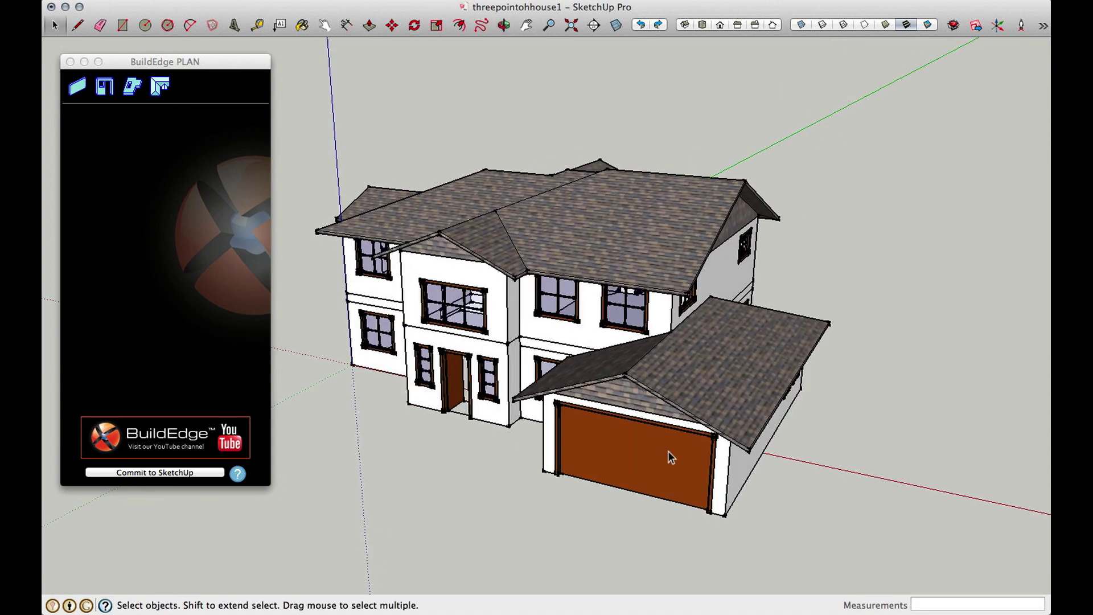
pyautogui.moveTo(843, 319); pyautogui.dragTo(410, 321, button='middle')
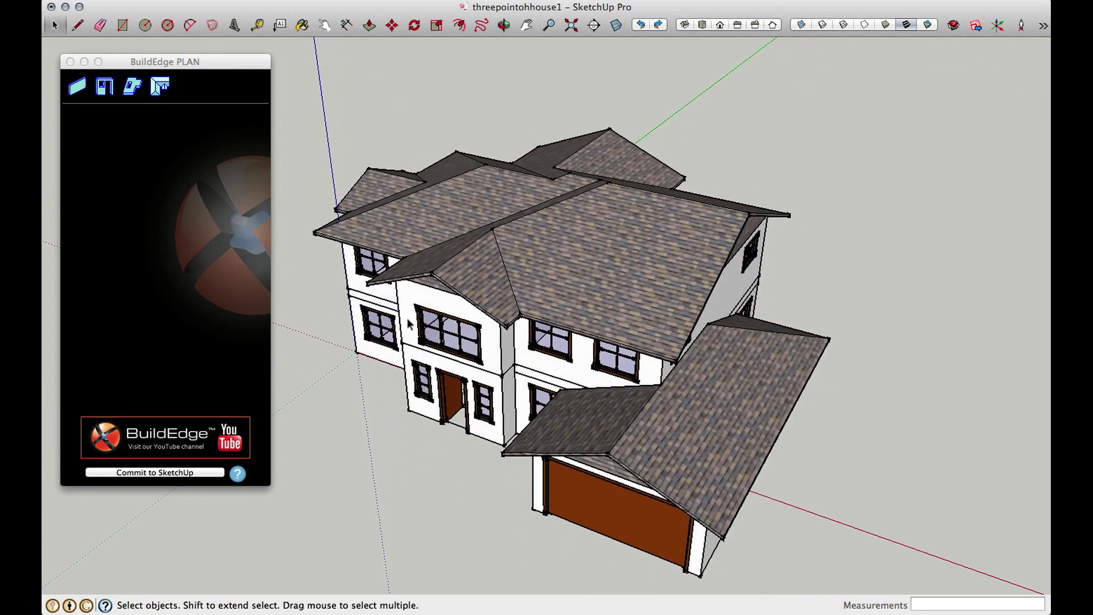
pyautogui.moveTo(427, 404); pyautogui.dragTo(365, 396, button='middle')
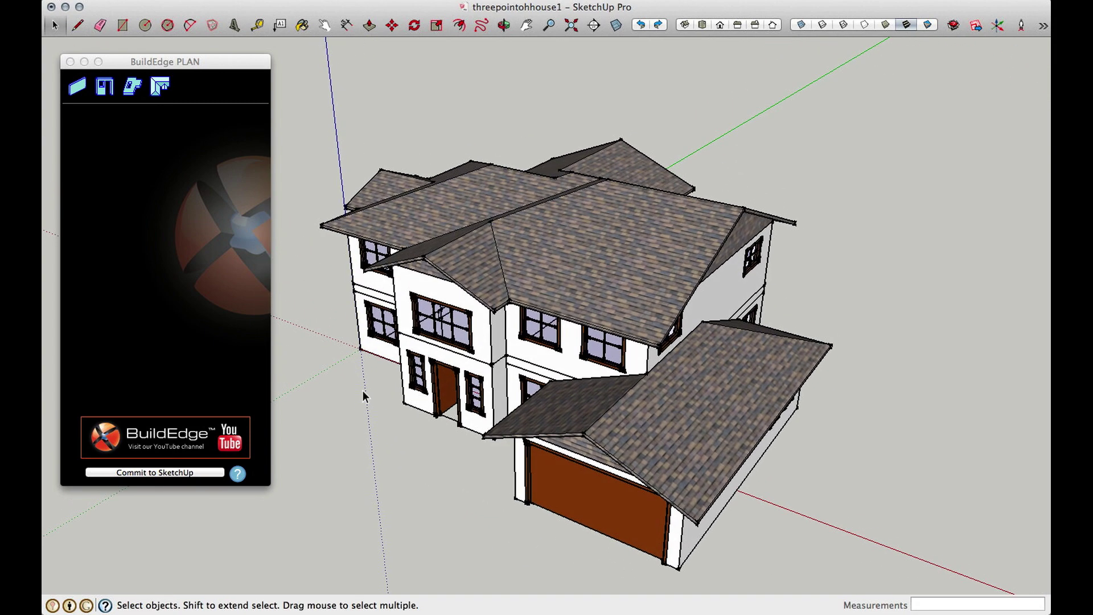